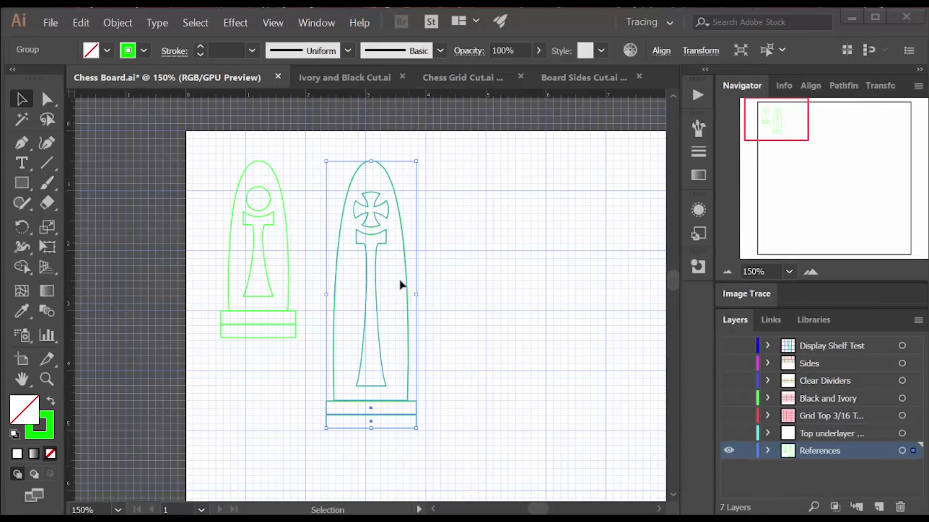
Hide the References layer, then show Grid Top and zoom out to select its whole grid.
{"action": "left_click", "coordinate": [288, 276]}
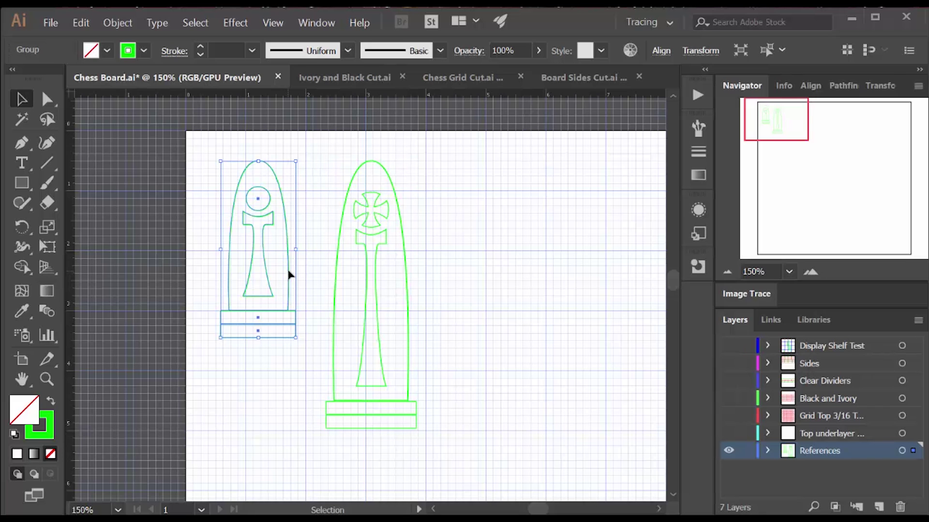
{"action": "left_click", "coordinate": [728, 450]}
{"action": "left_click", "coordinate": [728, 415]}
{"action": "key", "text": "ctrl+minus"}
{"action": "key", "text": "ctrl+minus"}
{"action": "key", "text": "ctrl+minus"}
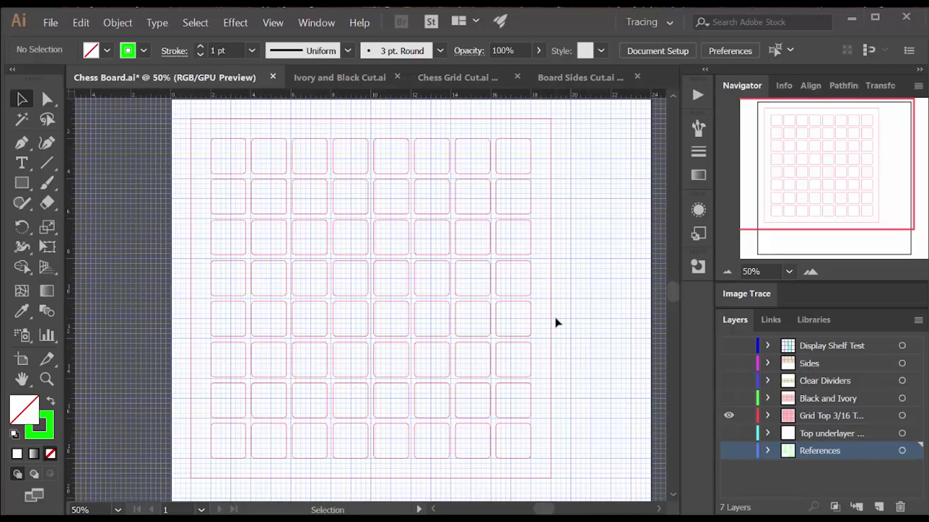
{"action": "key", "text": "ctrl+a"}
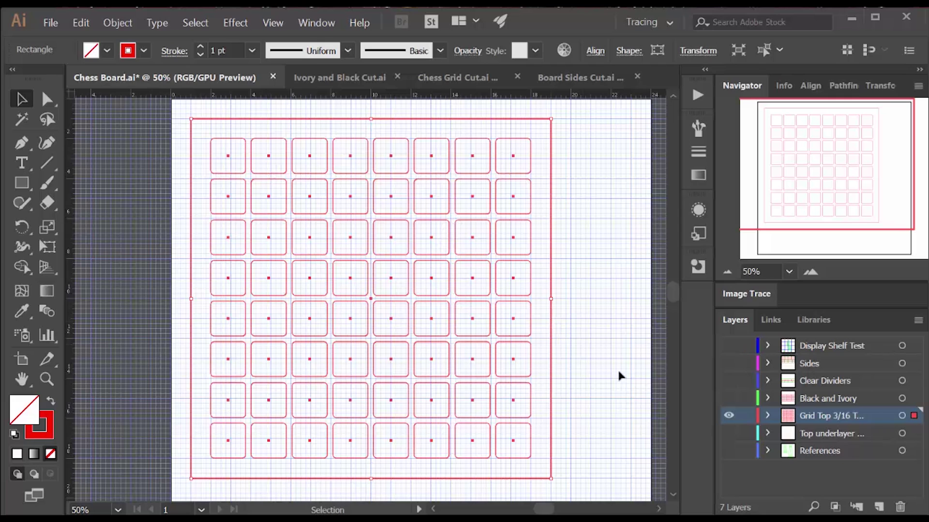
Swap Grid Top for Top underlayer to check its frame, then show only Black and Ivory.
{"action": "left_click", "coordinate": [729, 416]}
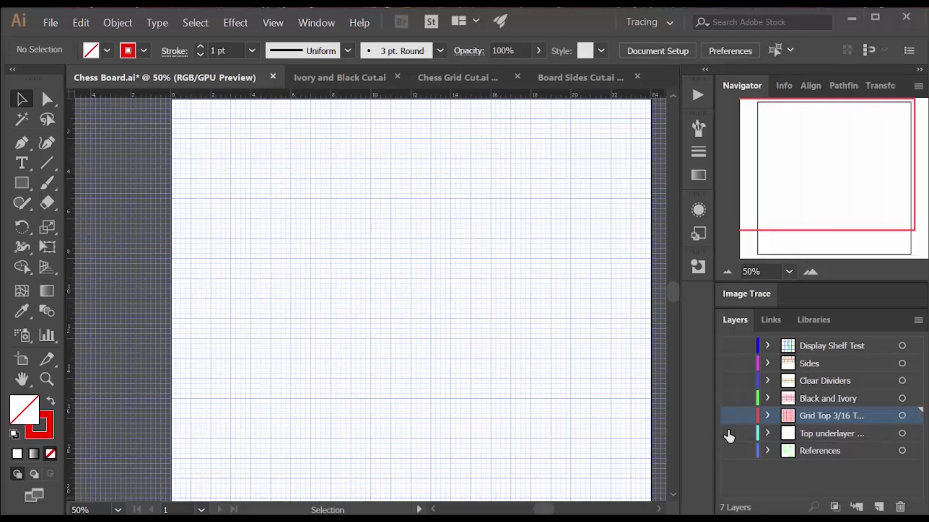
{"action": "left_click", "coordinate": [728, 434]}
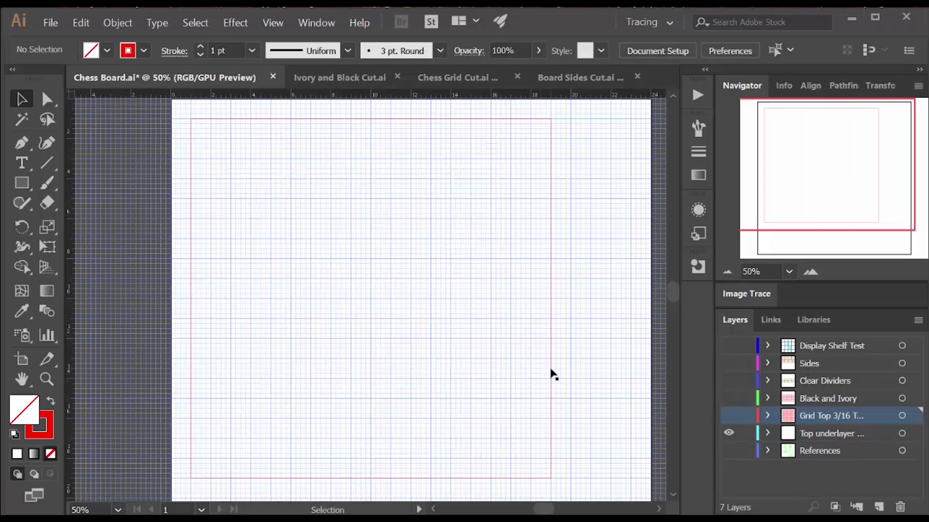
{"action": "left_click", "coordinate": [551, 370]}
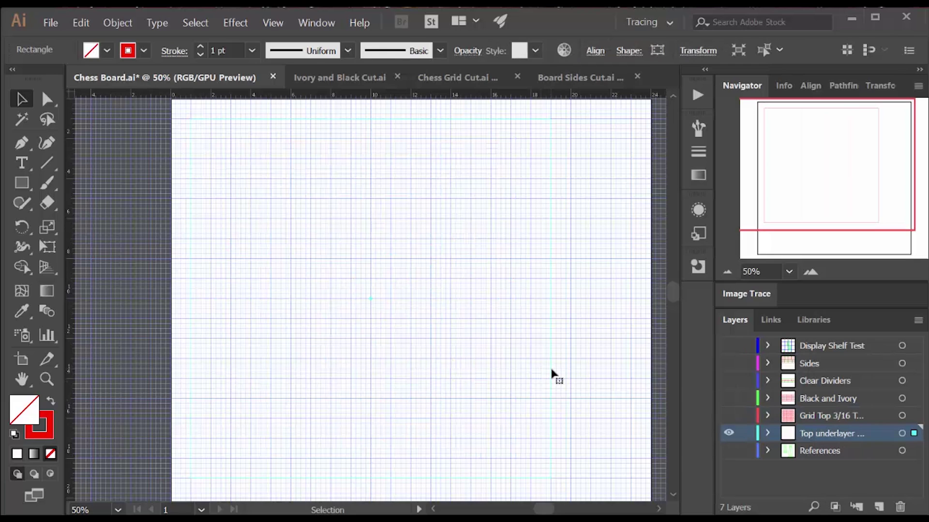
{"action": "left_click", "coordinate": [569, 381]}
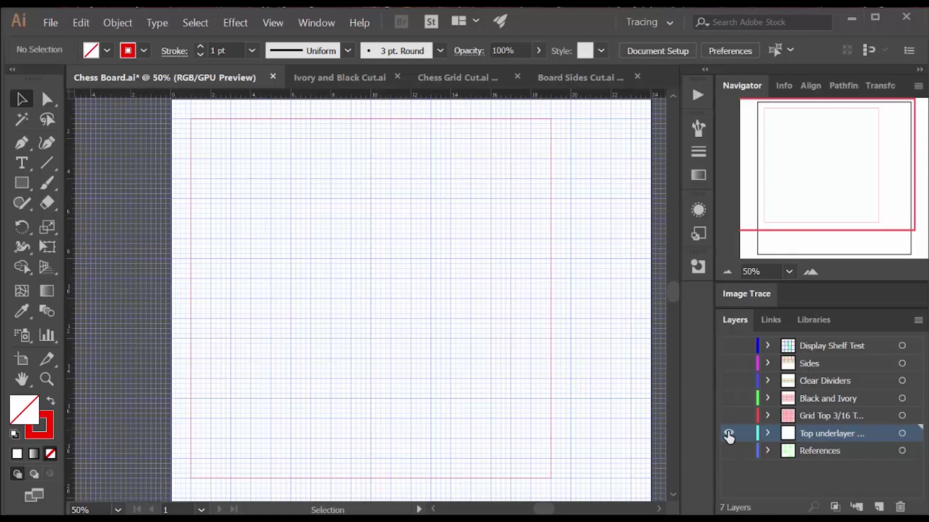
{"action": "left_click", "coordinate": [728, 434]}
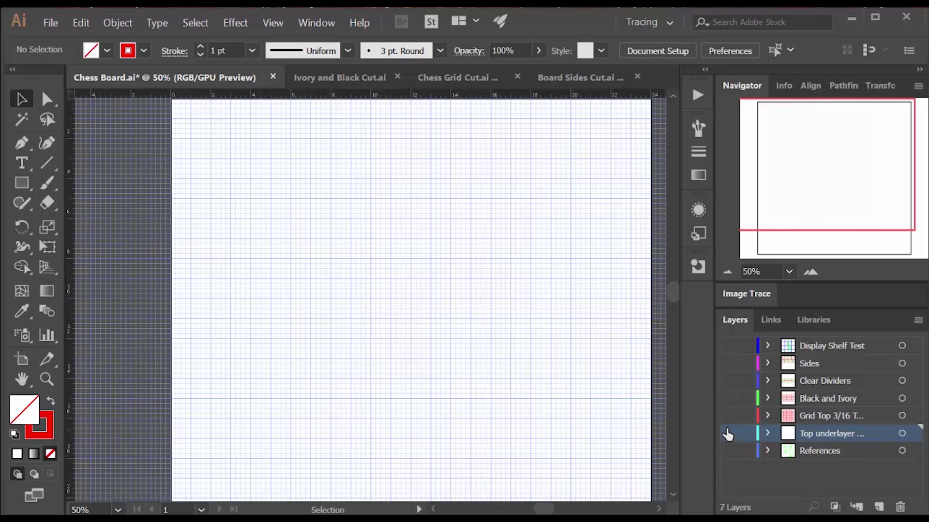
{"action": "left_click", "coordinate": [727, 399]}
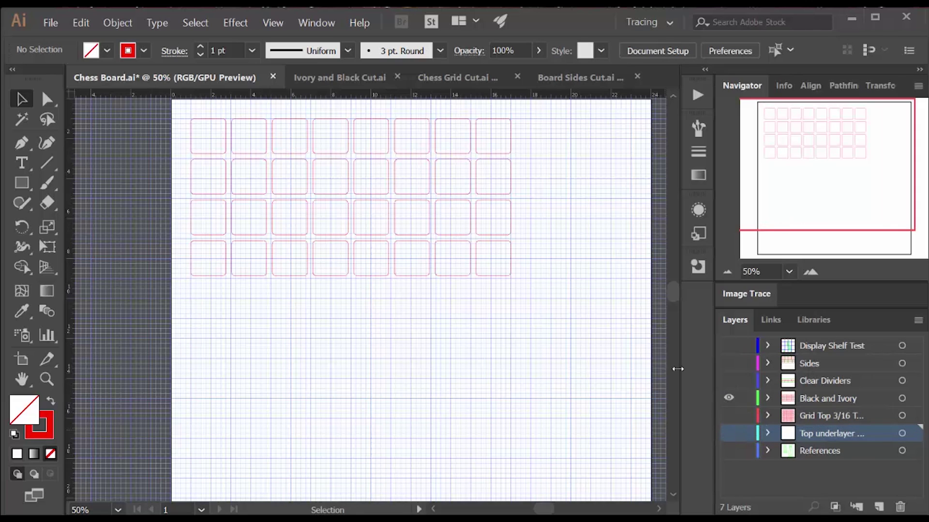
Check a row of Black and Ivory inlay squares, then hide that layer.
{"action": "left_click", "coordinate": [508, 278]}
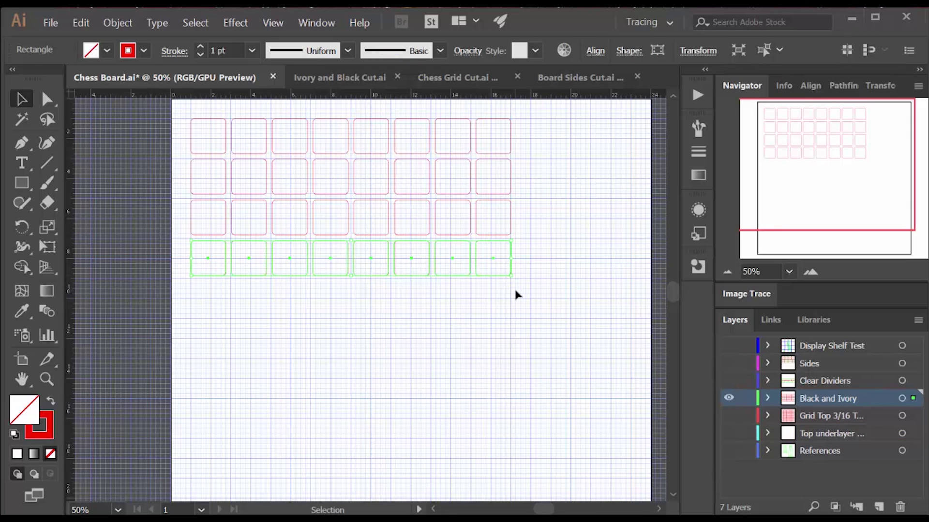
{"action": "left_click", "coordinate": [515, 291]}
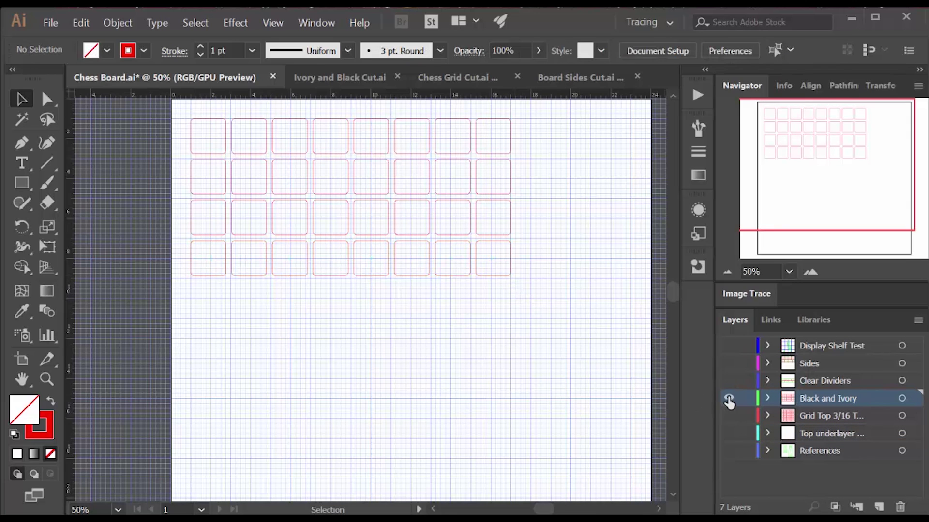
{"action": "left_click", "coordinate": [727, 399]}
Review chess pieces in Display Shelf Test, then hide it and show Clear Dividers.
{"action": "left_click", "coordinate": [728, 346]}
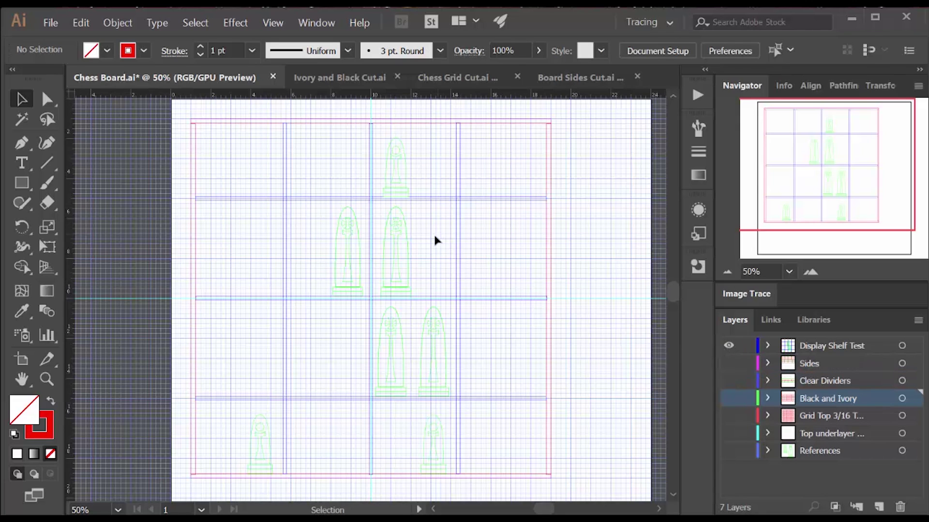
{"action": "left_click", "coordinate": [409, 260]}
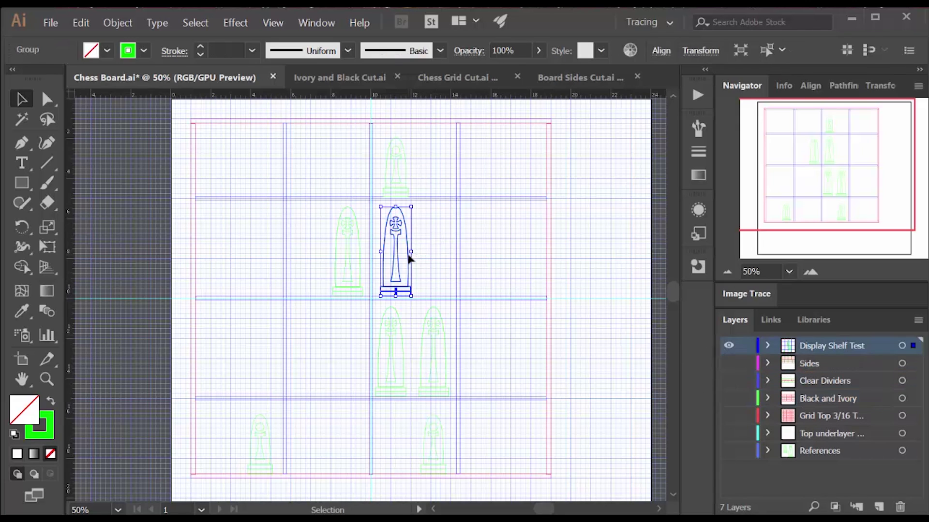
{"action": "left_click", "coordinate": [408, 188]}
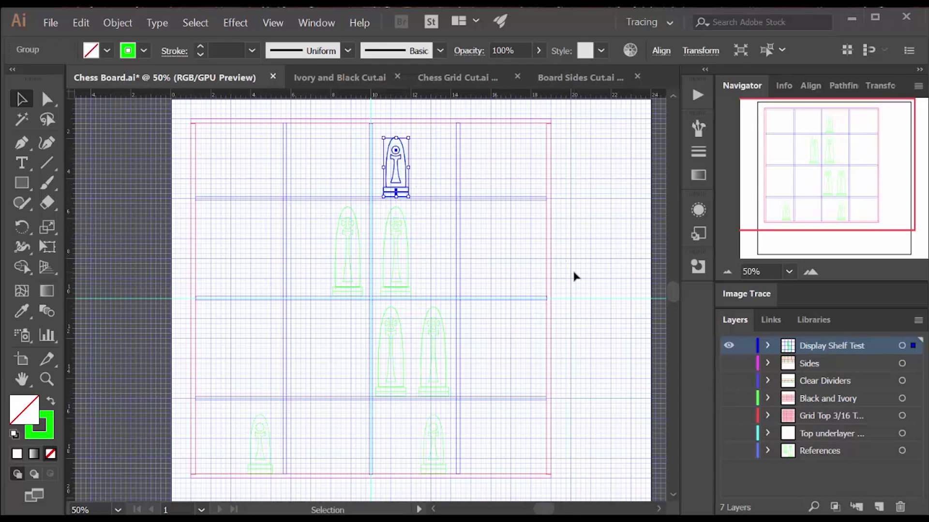
{"action": "left_click", "coordinate": [728, 345]}
{"action": "left_click", "coordinate": [729, 381]}
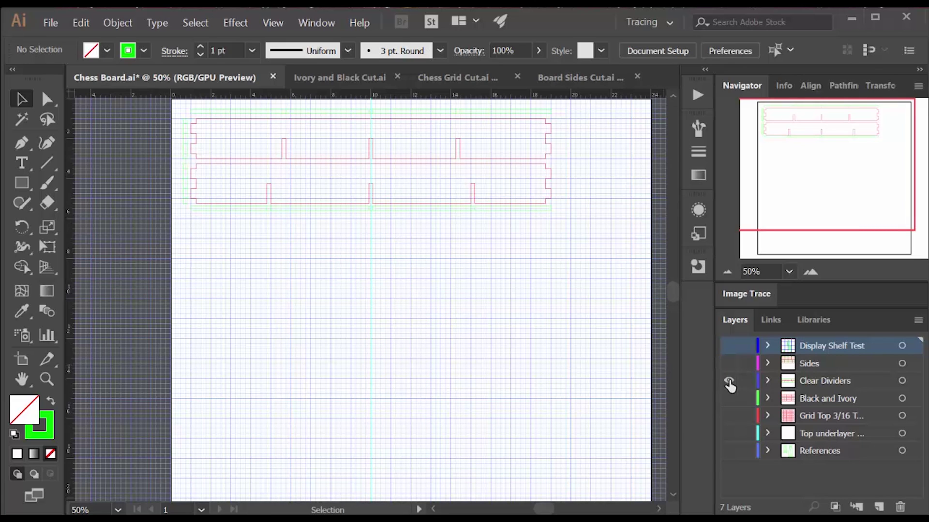
Zoom in on the top and bottom clear divider strips, then swap Clear Dividers for Sides.
{"action": "left_click", "coordinate": [811, 273]}
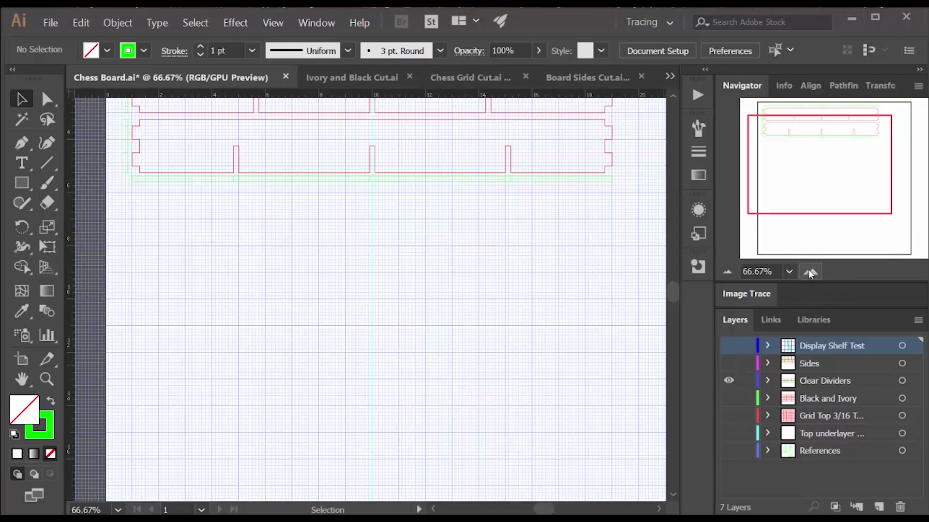
{"action": "left_click", "coordinate": [811, 273]}
{"action": "left_click", "coordinate": [832, 179]}
{"action": "left_click_drag", "start_coordinate": [832, 179], "coordinate": [794, 125]}
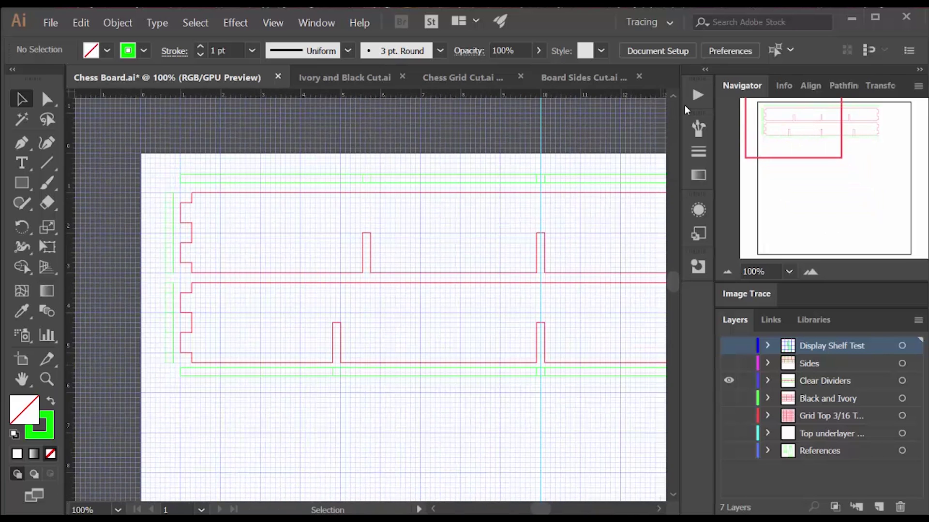
{"action": "left_click", "coordinate": [486, 178]}
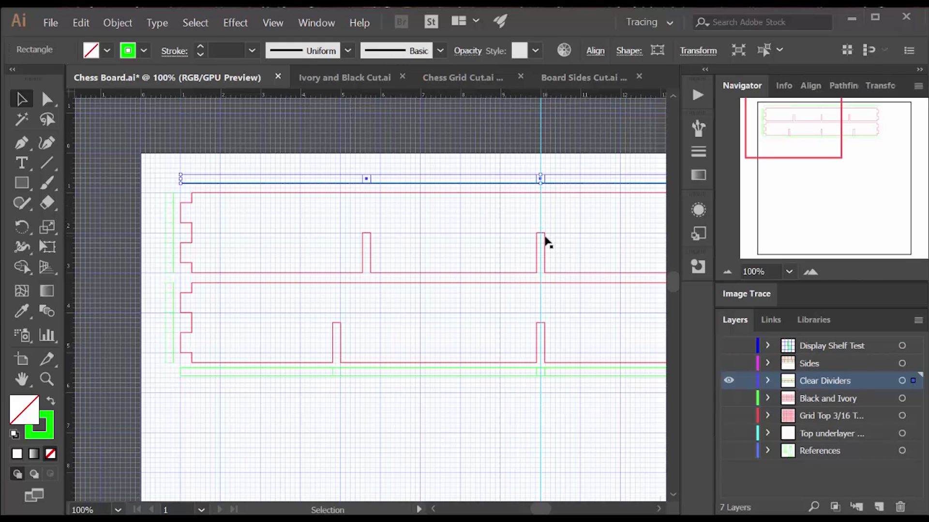
{"action": "left_click", "coordinate": [545, 374]}
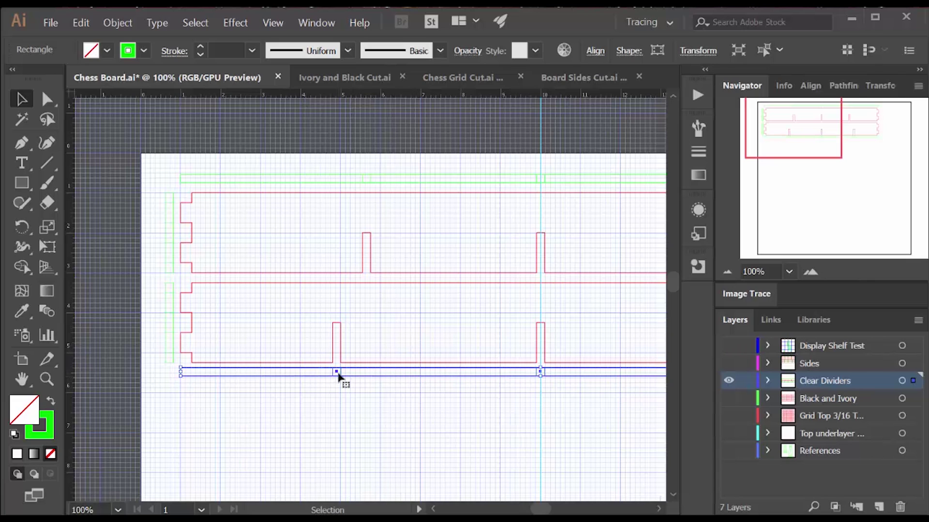
{"action": "left_click", "coordinate": [369, 183], "text": "shift"}
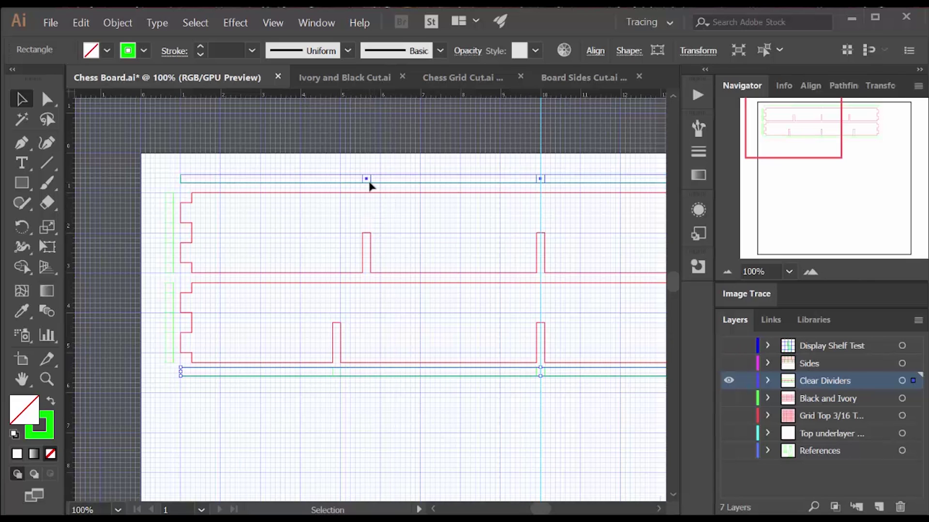
{"action": "left_click", "coordinate": [369, 183]}
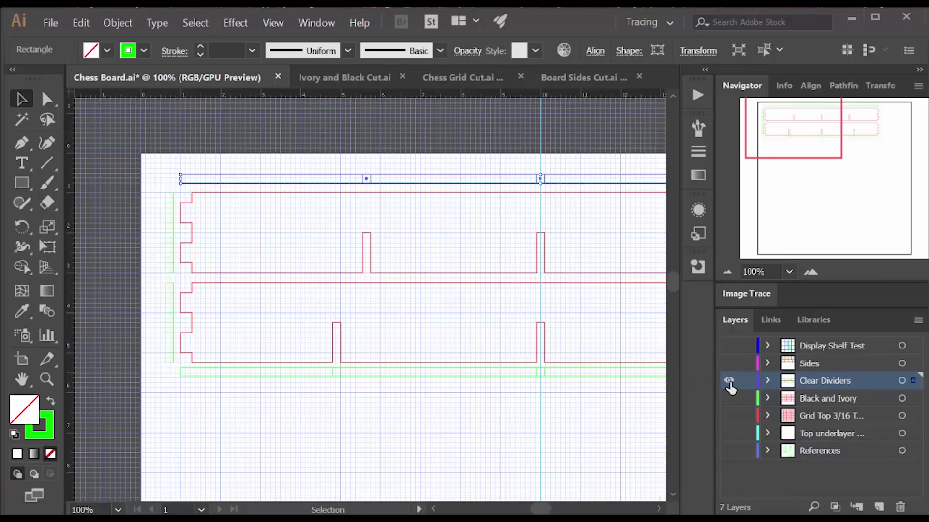
{"action": "left_click", "coordinate": [729, 381]}
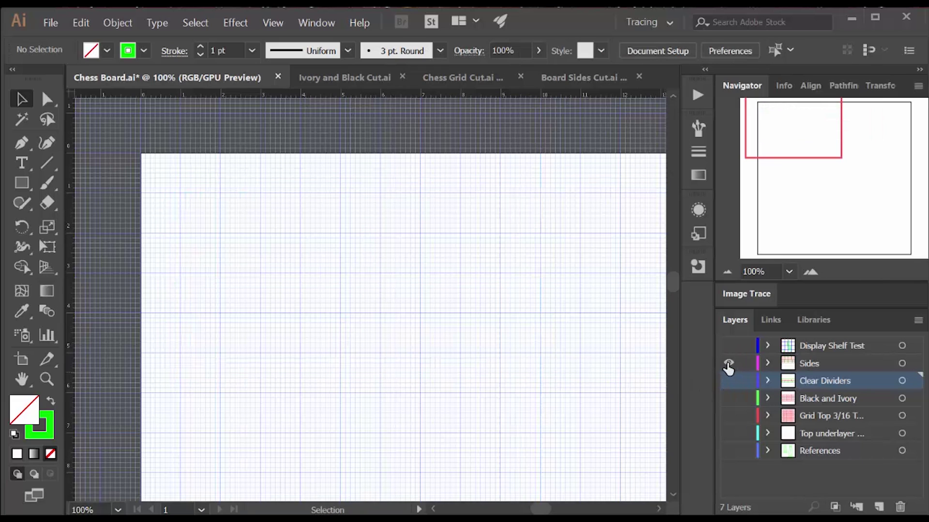
{"action": "left_click", "coordinate": [729, 364]}
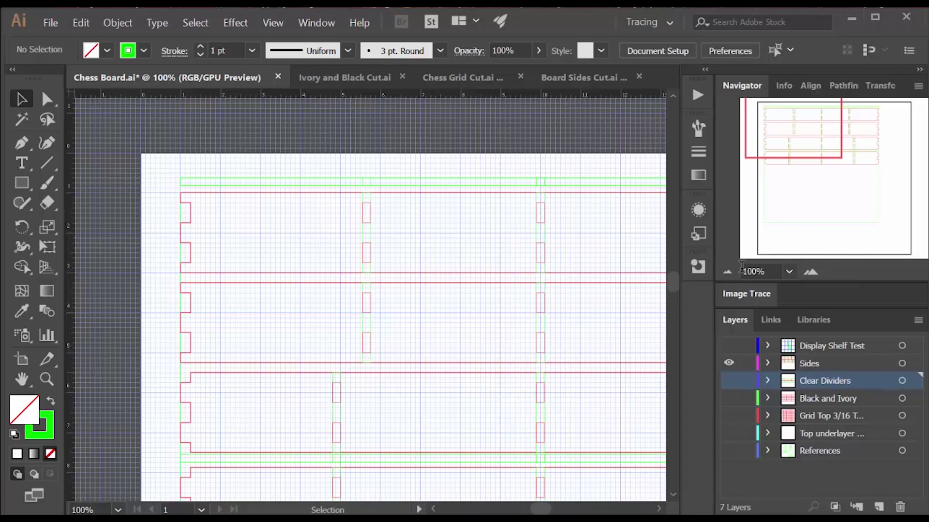
Zoom out over the slotted side boards, check their thin strips, then open Ivory and Black Cut.ai.
{"action": "left_click", "coordinate": [728, 273]}
{"action": "left_click_drag", "start_coordinate": [788, 159], "coordinate": [825, 146]}
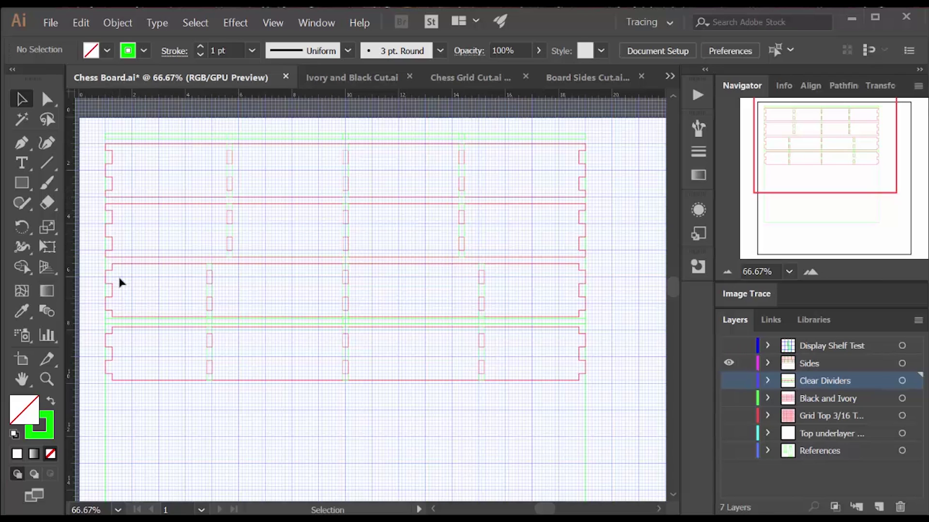
{"action": "left_click", "coordinate": [236, 138]}
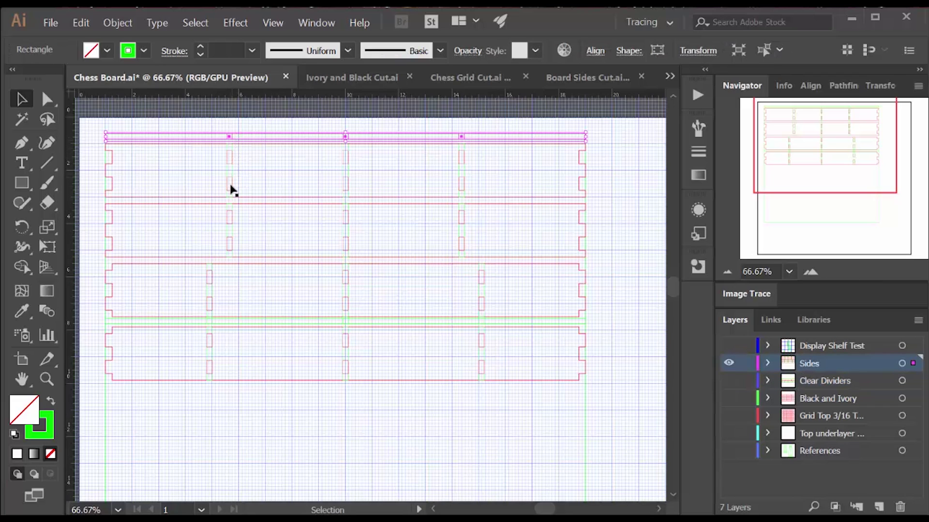
{"action": "left_click", "coordinate": [214, 323]}
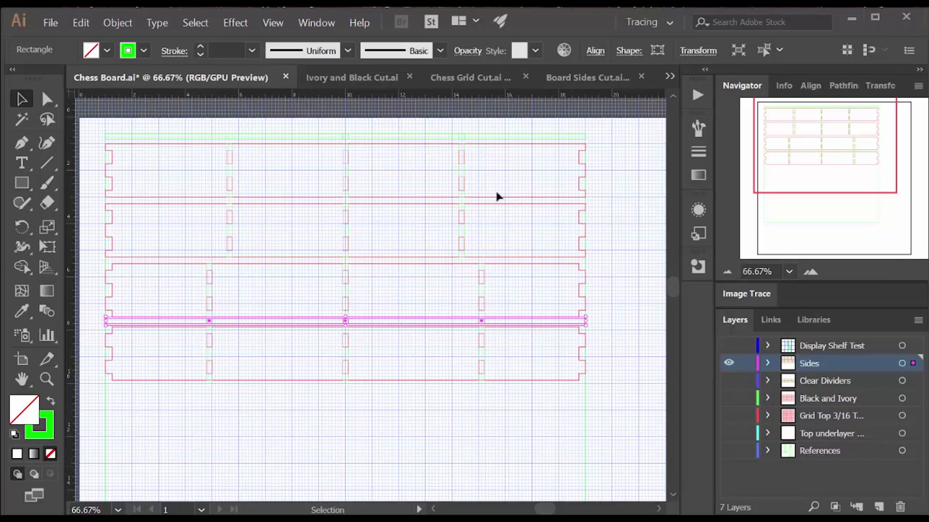
{"action": "left_click", "coordinate": [342, 79]}
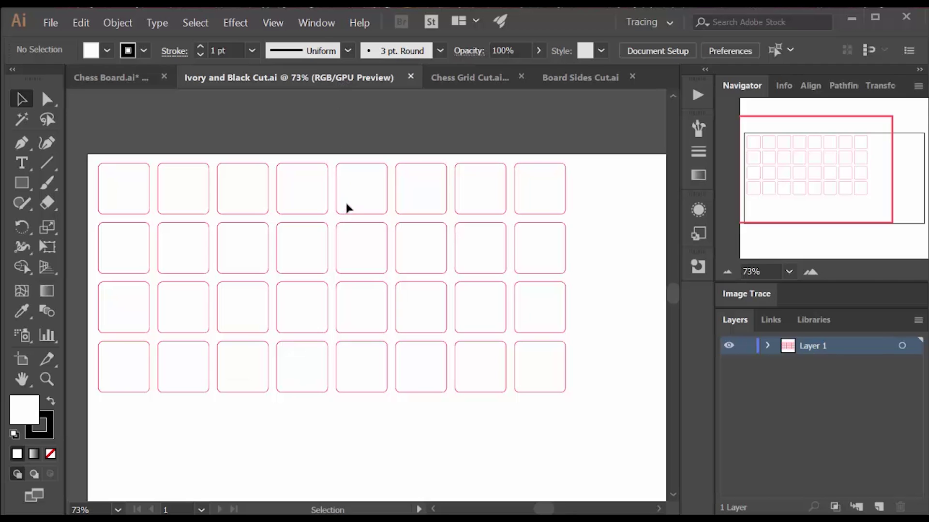
View the 8×8 Chess Grid Cut.ai sheet, then switch to Board Sides Cut.ai.
{"action": "left_click", "coordinate": [454, 84]}
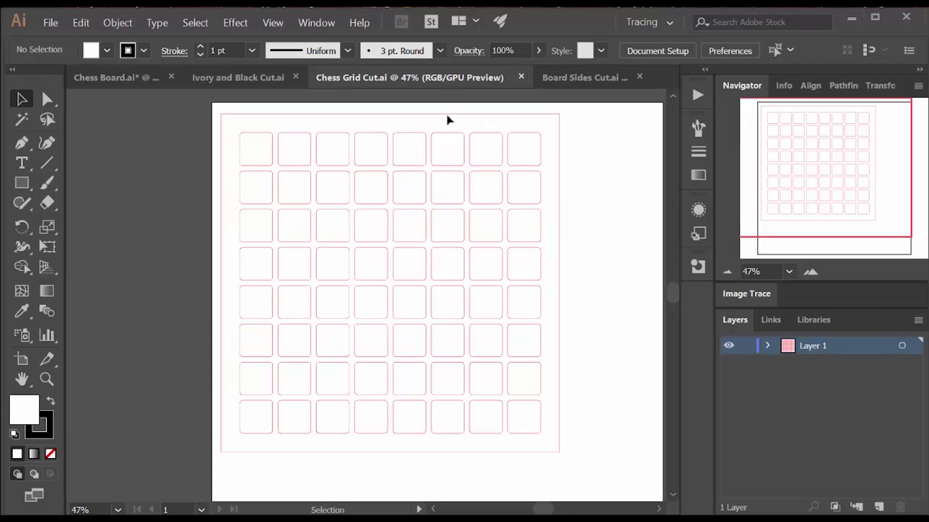
{"action": "left_click", "coordinate": [569, 79]}
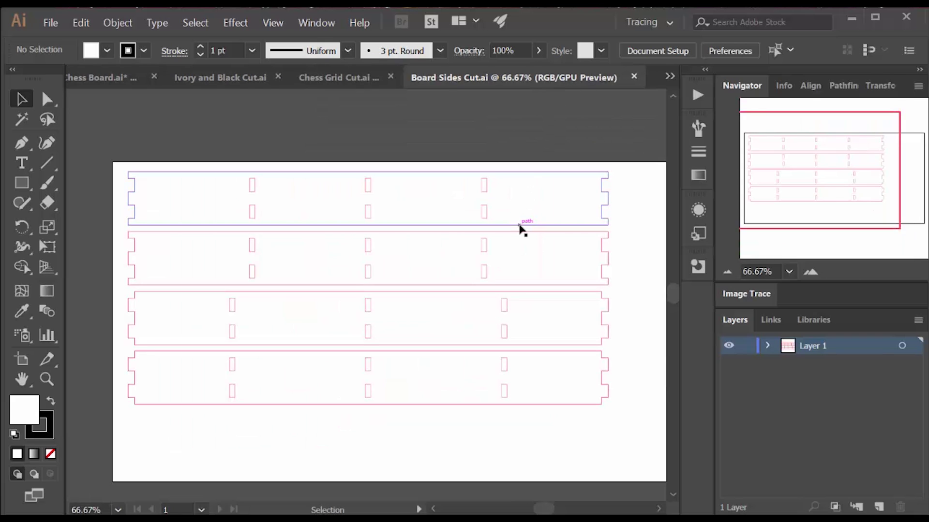